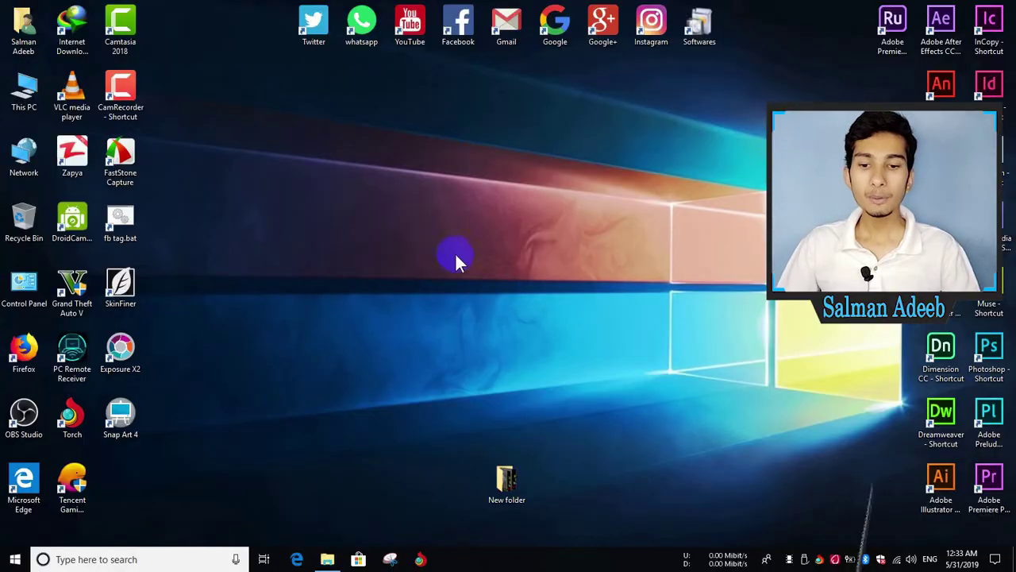
Refresh the desktop from its right-click menu
right_click(456, 255)
left_click(500, 289)
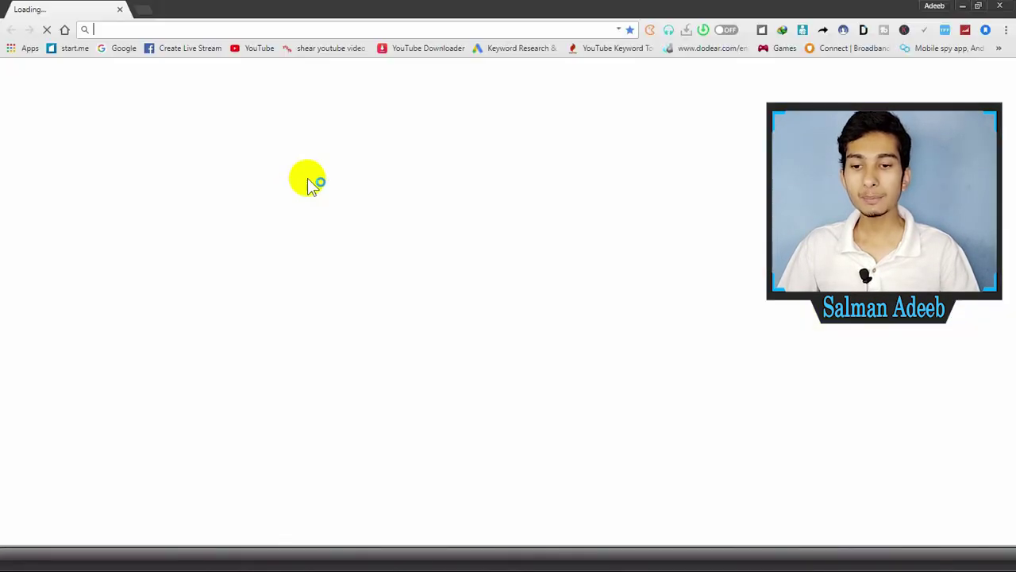
Load the autocompleted wixsite.com/photoshop resources site in Chrome
left_click(442, 84)
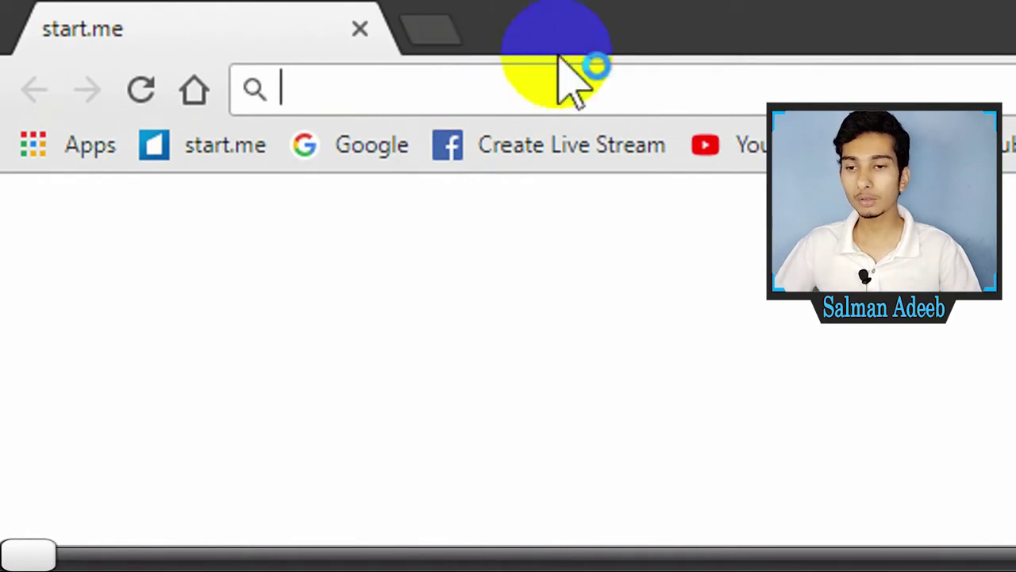
type("s")
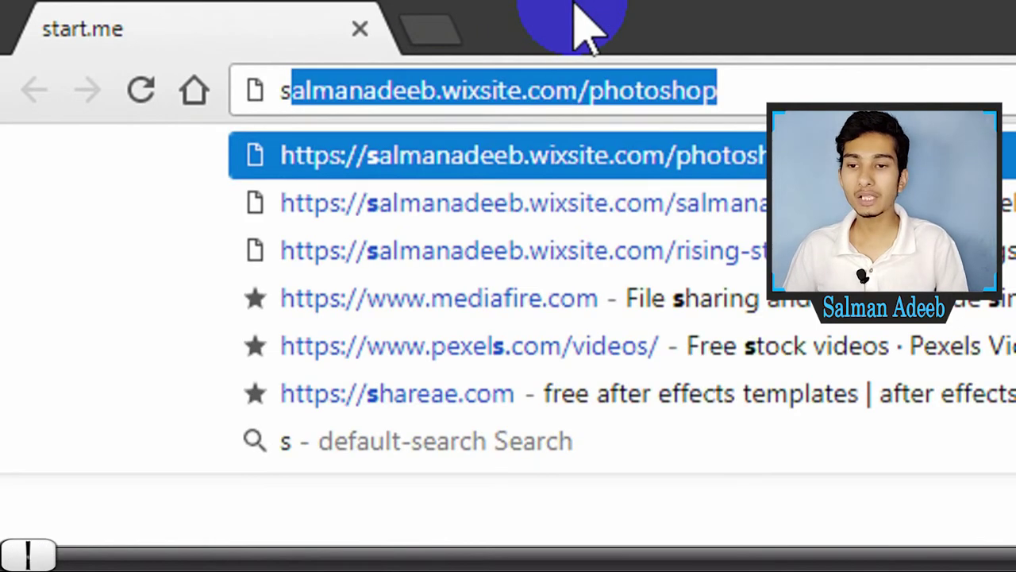
key("End")
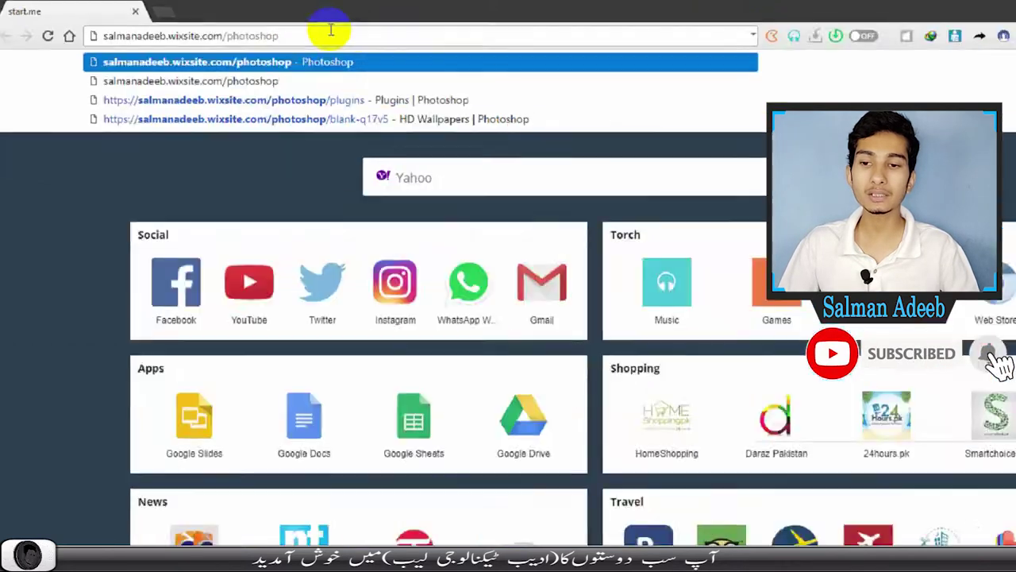
key("Return")
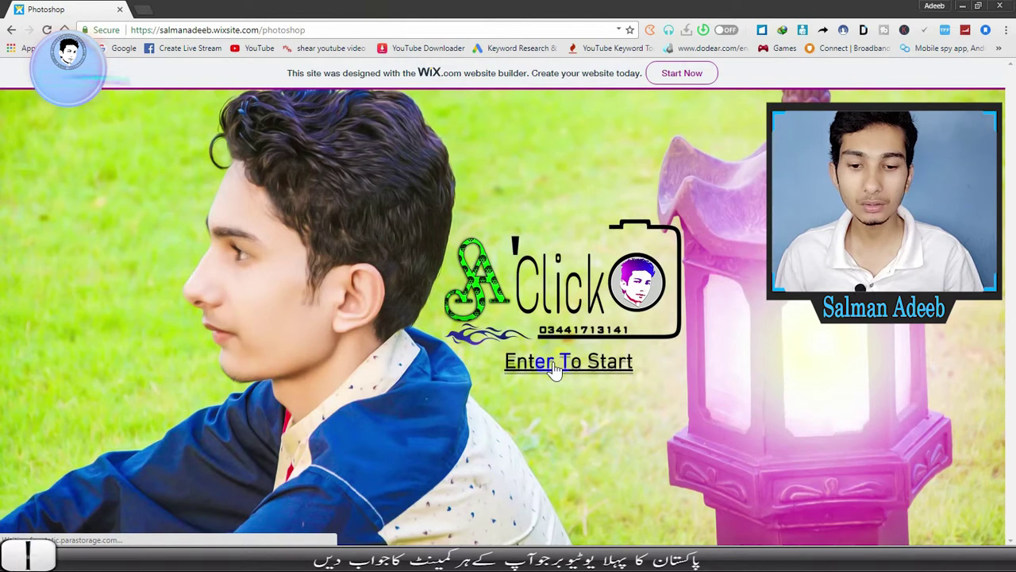
Enter the site, open the PS Plugins page, and start an in-page search for the pattern pack
left_click(624, 200)
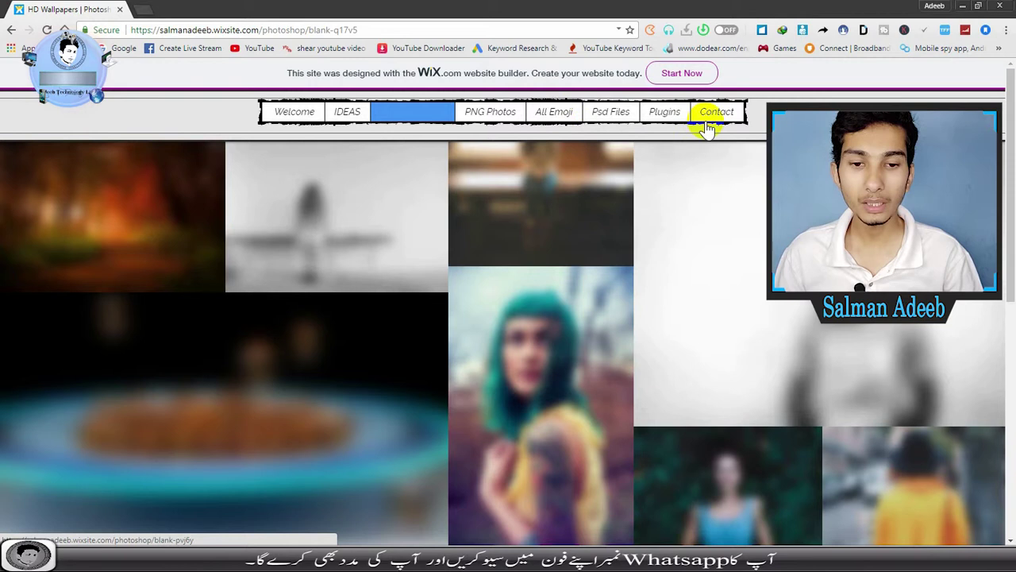
left_click(663, 119)
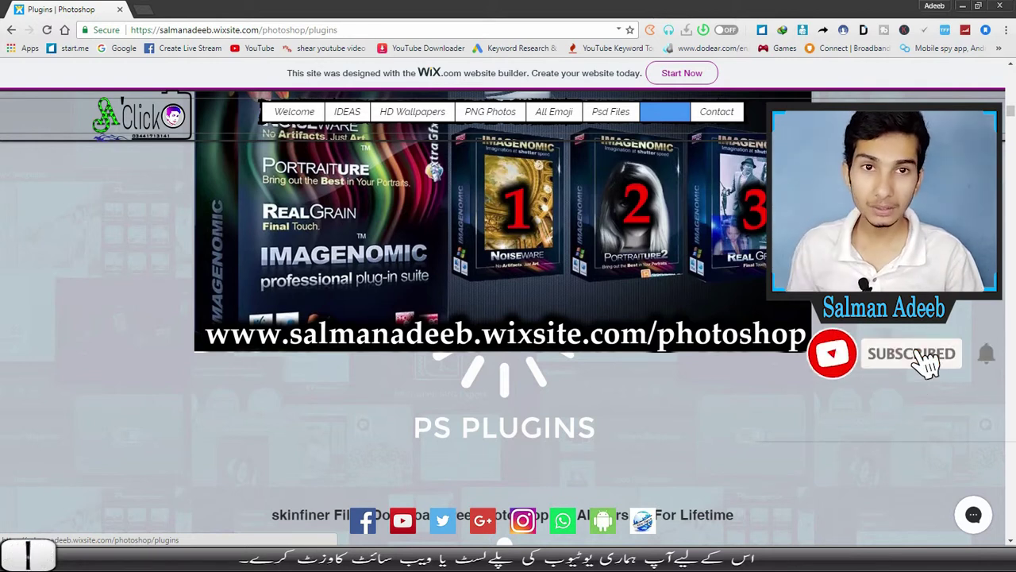
key("ctrl+f")
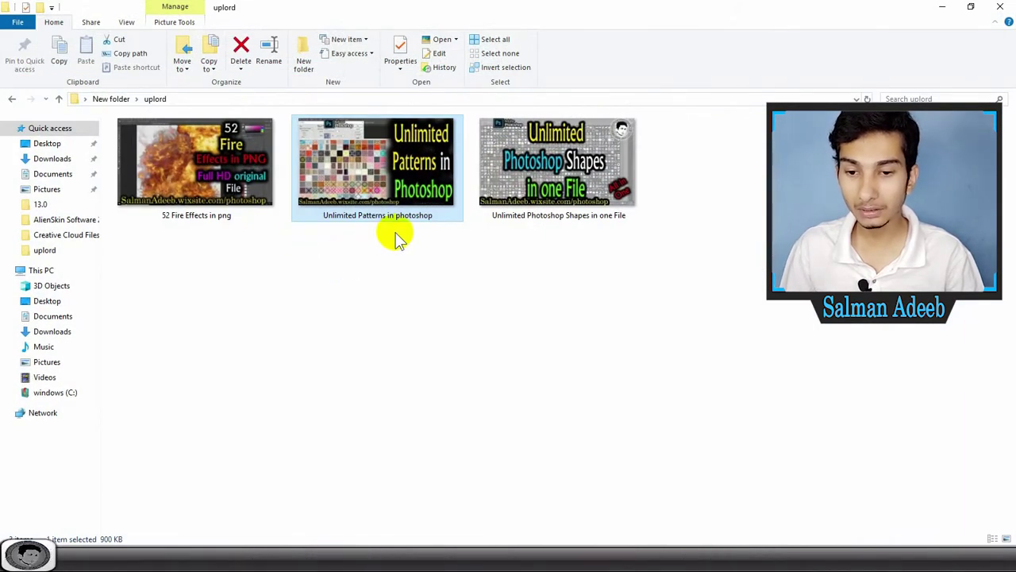
key("F2")
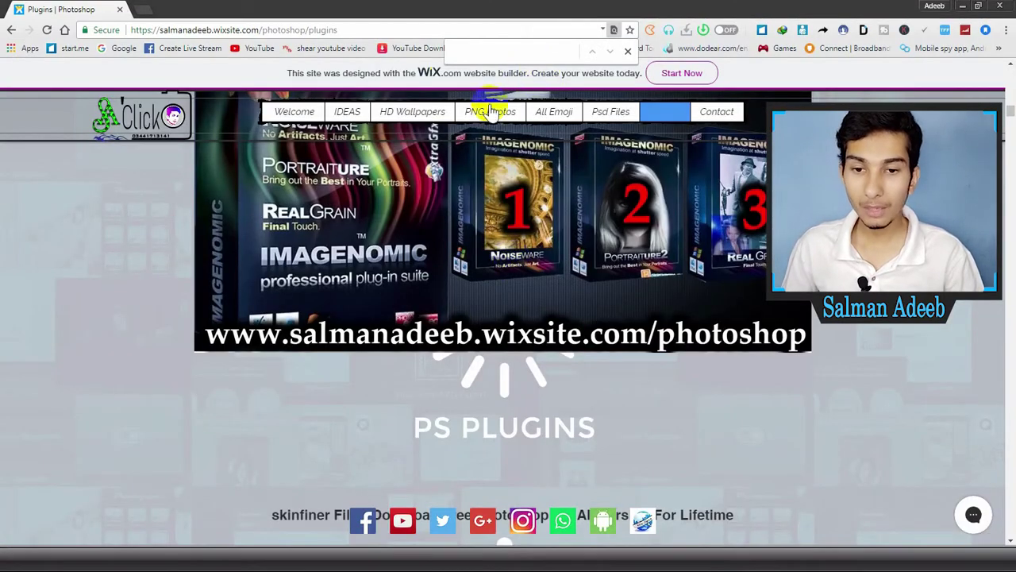
left_click(493, 53)
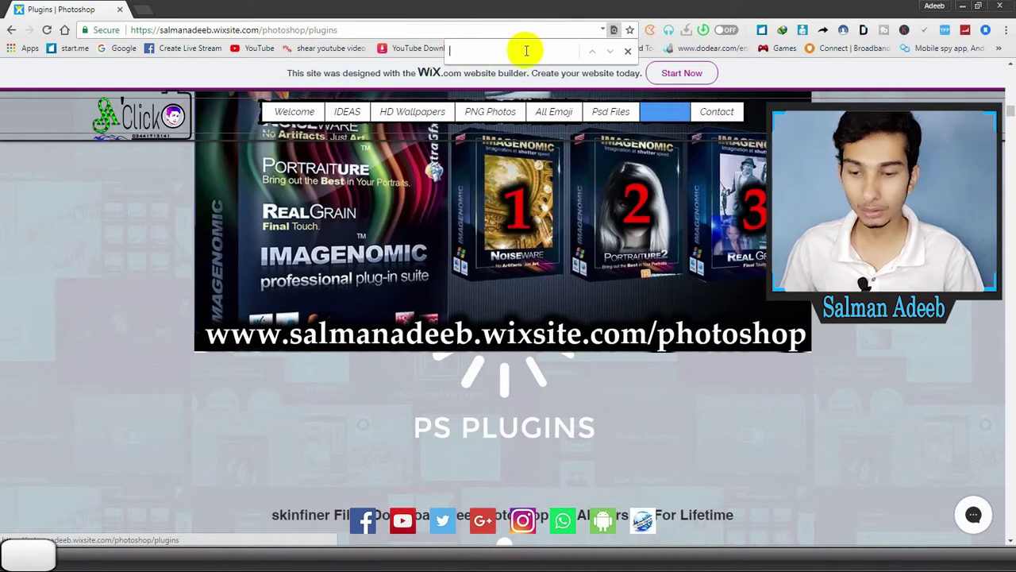
Find the 'Unlimited Patterns in photoshop' post and open its image in full view
key("Return")
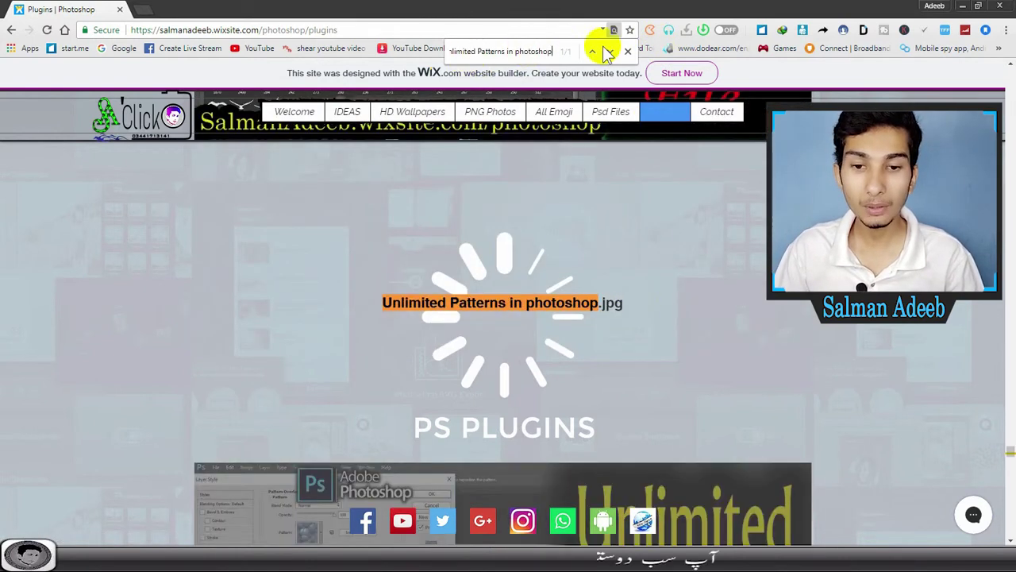
left_click(628, 52)
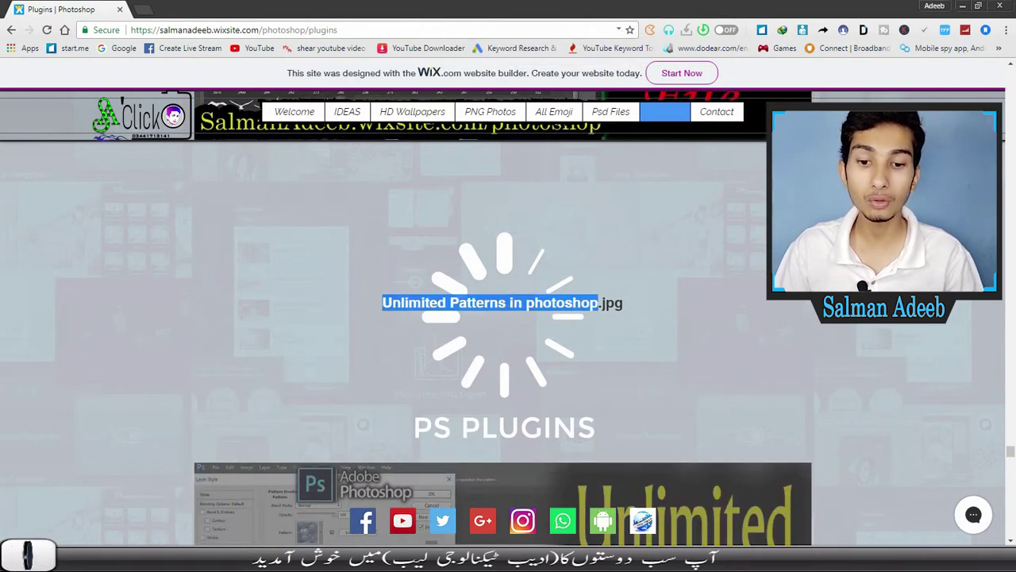
scroll(714, 302, "down", 2)
scroll(674, 309, "down", 1)
scroll(642, 322, "down", 1)
scroll(696, 296, "down", 1)
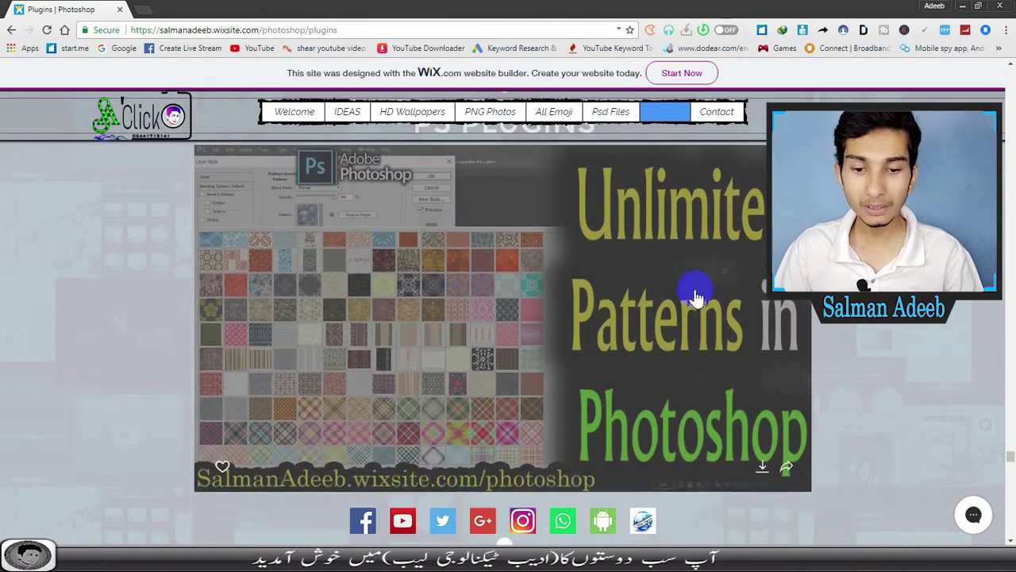
left_click(535, 312)
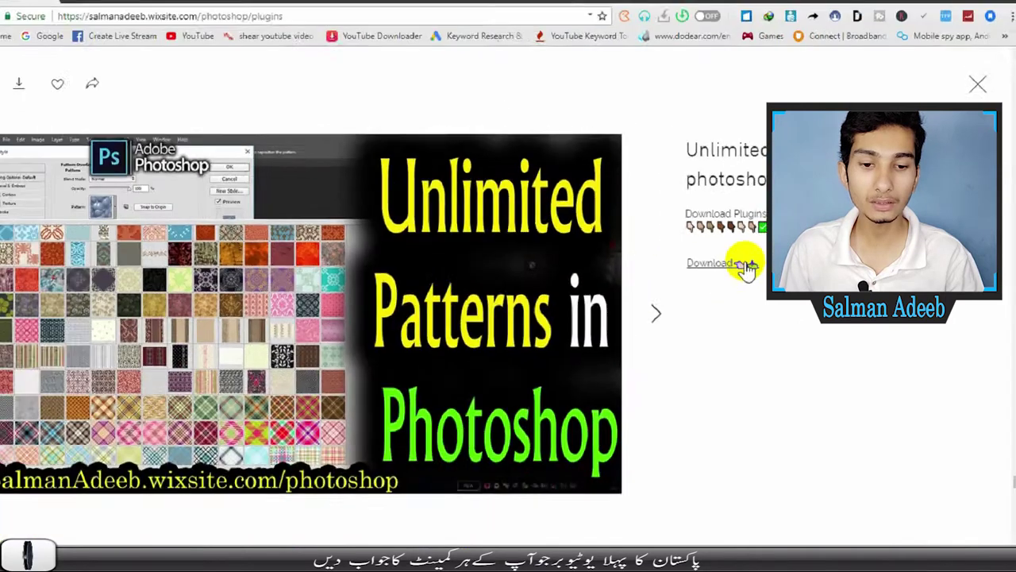
Follow the download link, skip the AdFly ad, and allow the notification prompt
left_click(742, 264)
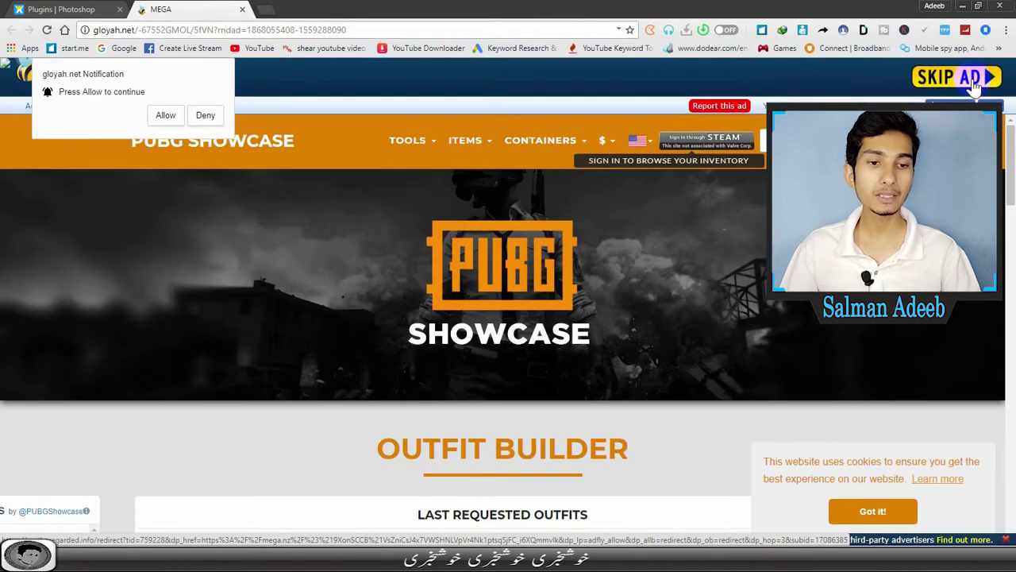
left_click(976, 85)
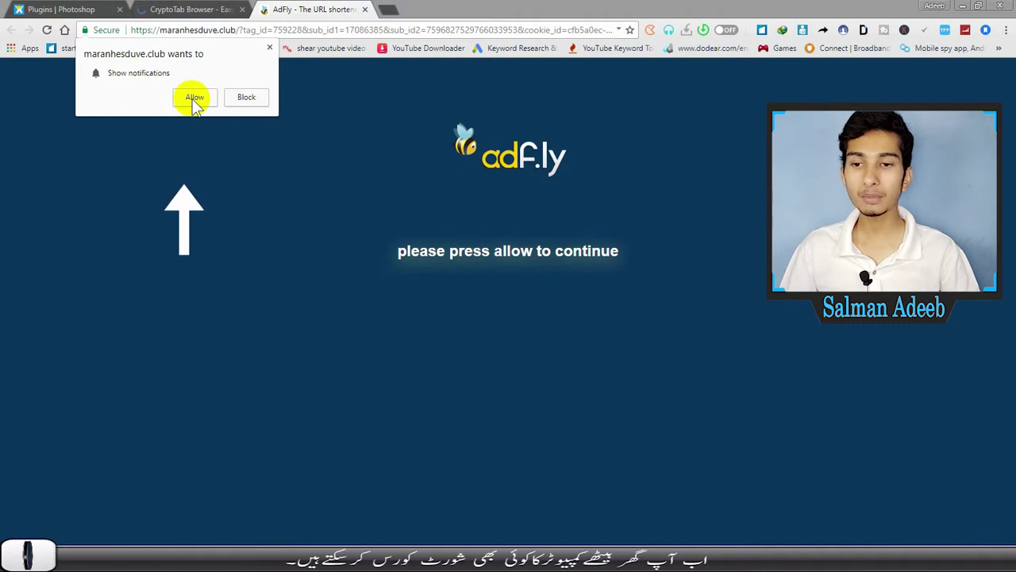
left_click(193, 98)
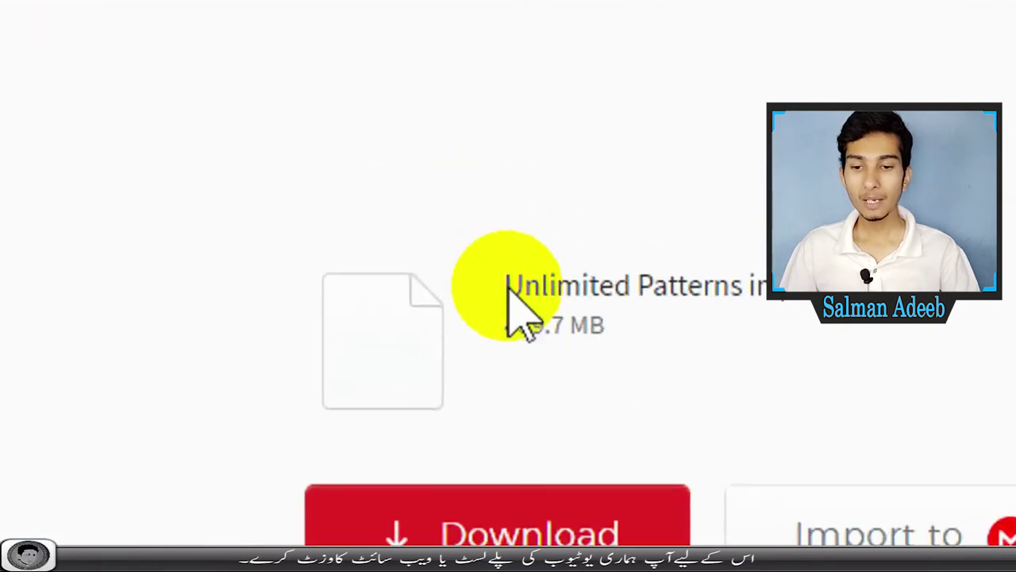
Download the 439.7 MB 'Unlimited Patterns in photoshop.pat' file from MEGA
left_click_drag(306, 191, 756, 190)
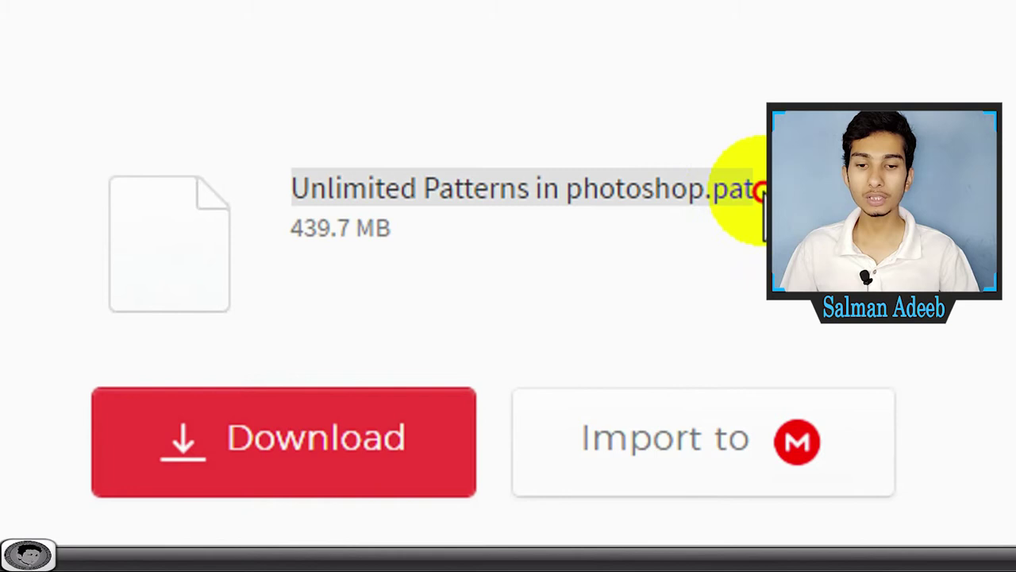
left_click(635, 220)
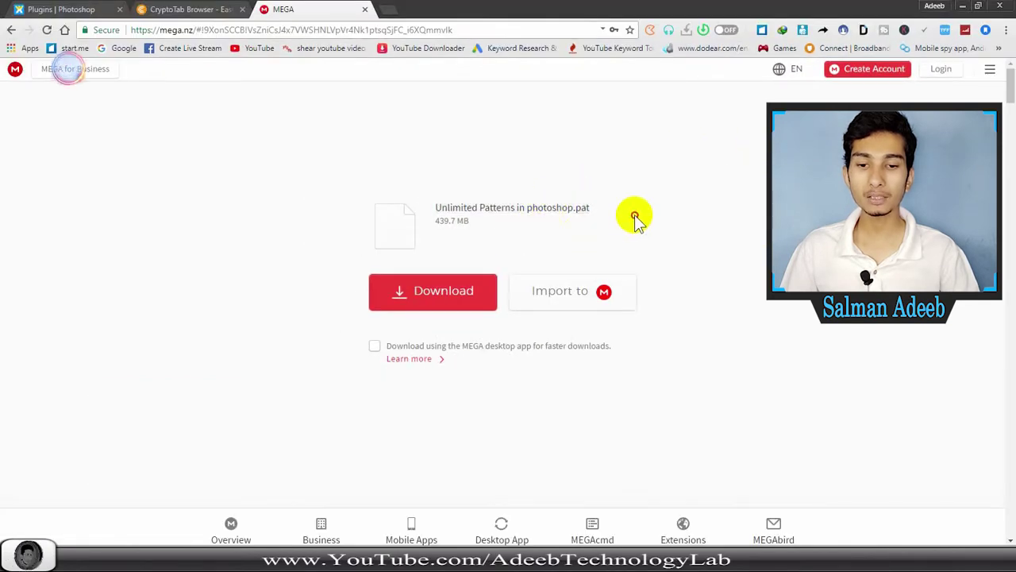
left_click(426, 295)
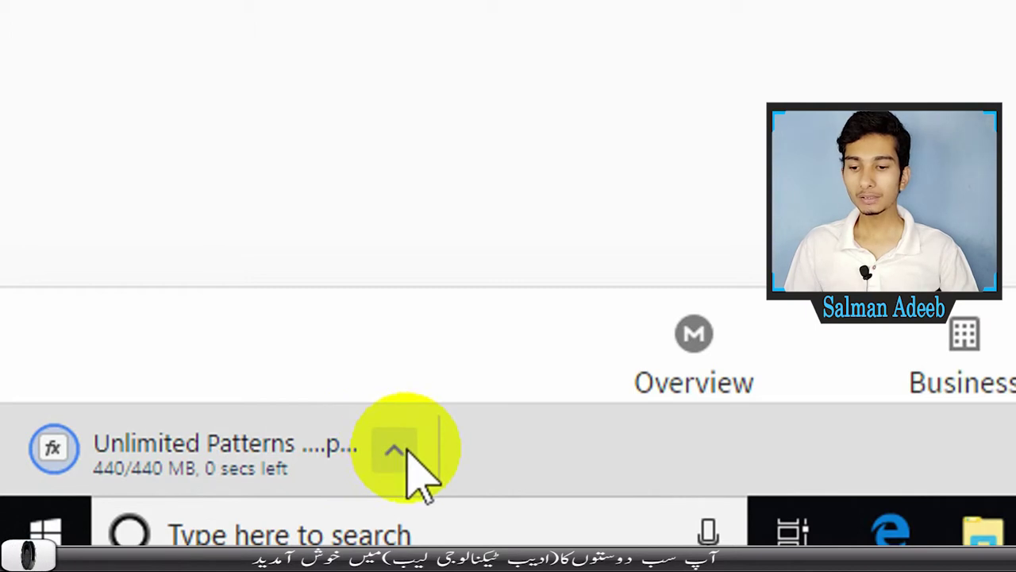
Reveal the finished patterns download in its Downloads folder
left_click(394, 450)
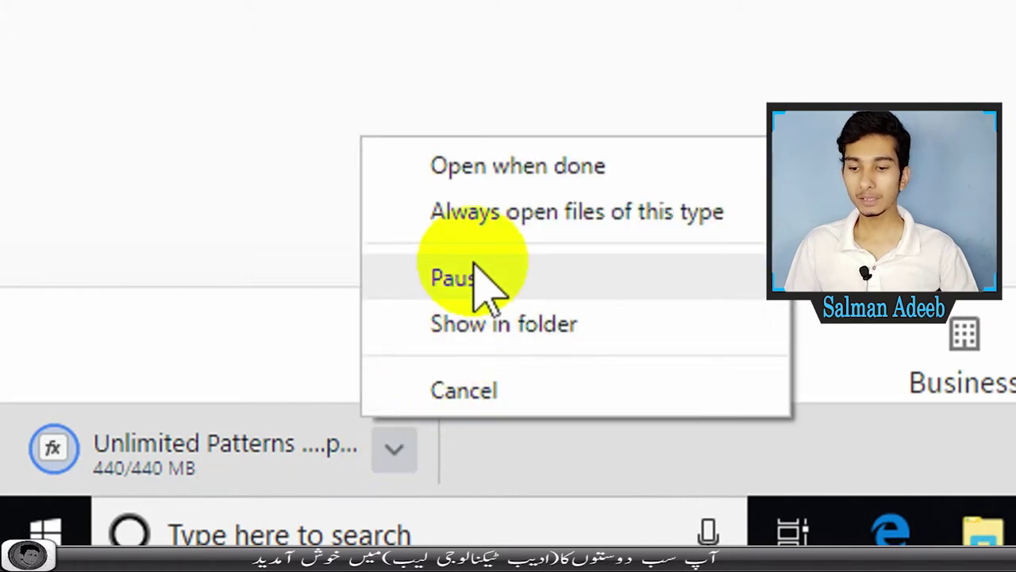
left_click(405, 459)
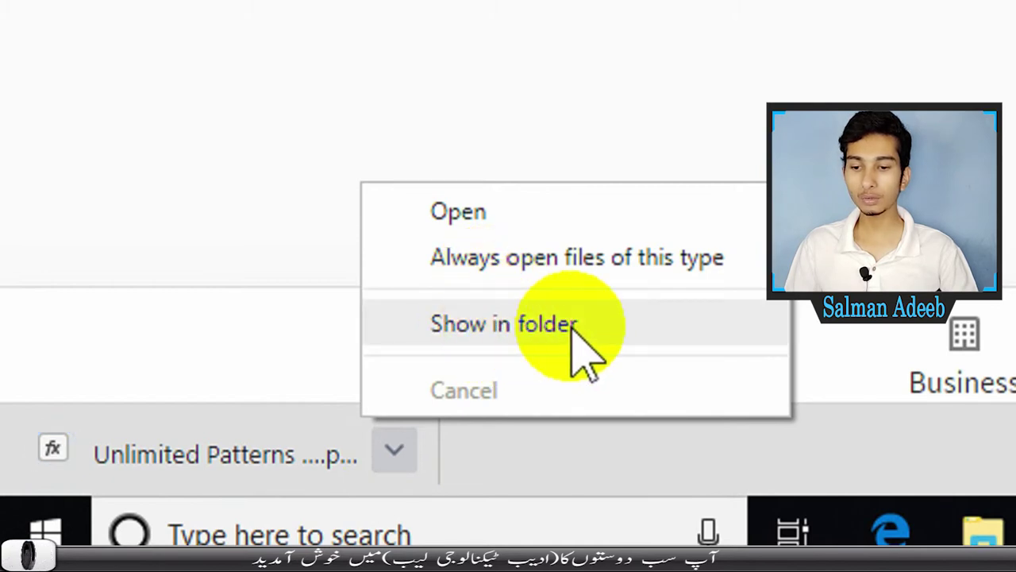
left_click(480, 327)
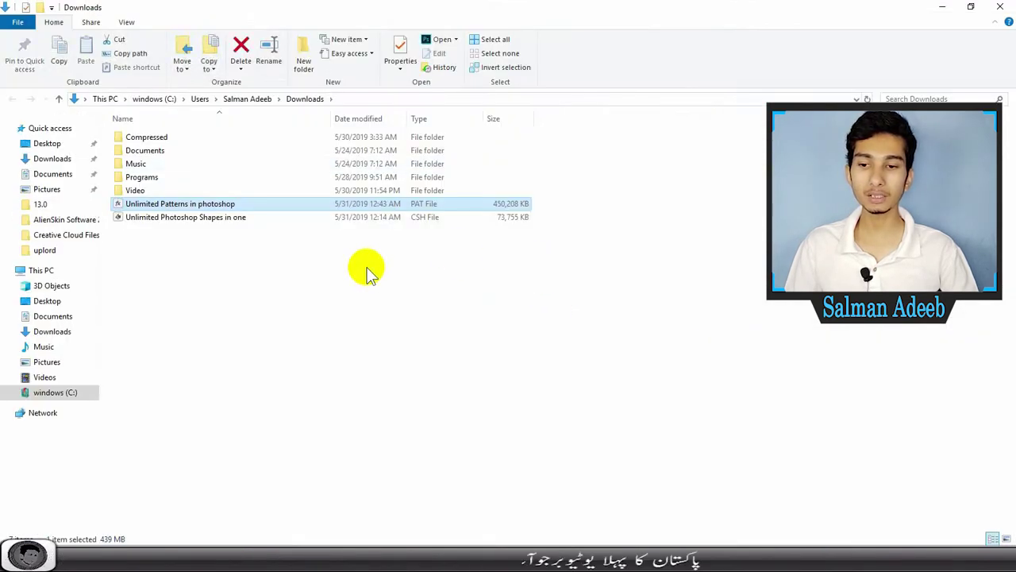
Delete the 'Unlimited Photoshop Shapes in one' file, keeping the Unlimited Patterns file
left_click(173, 219)
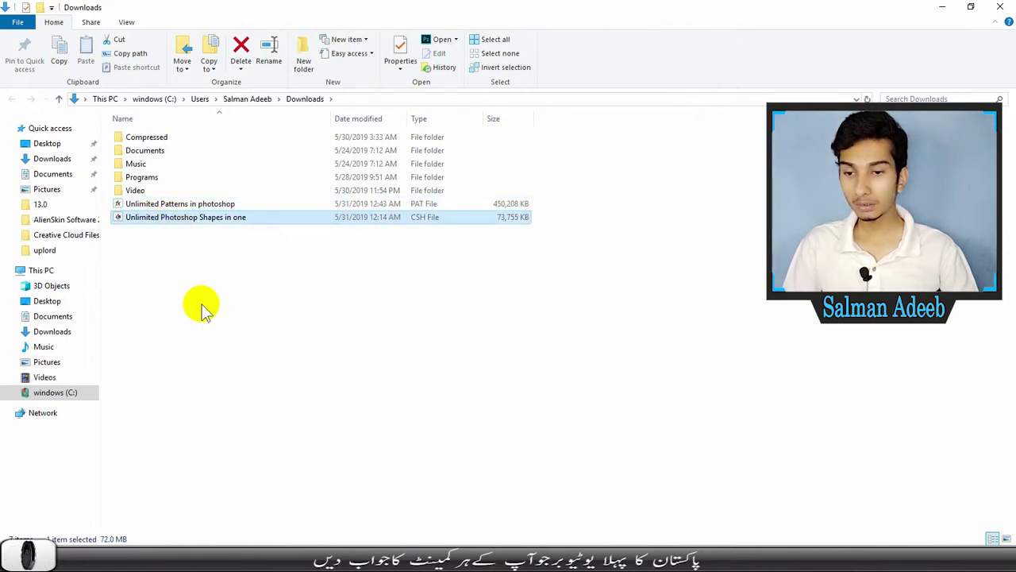
key("Delete")
left_click(162, 207)
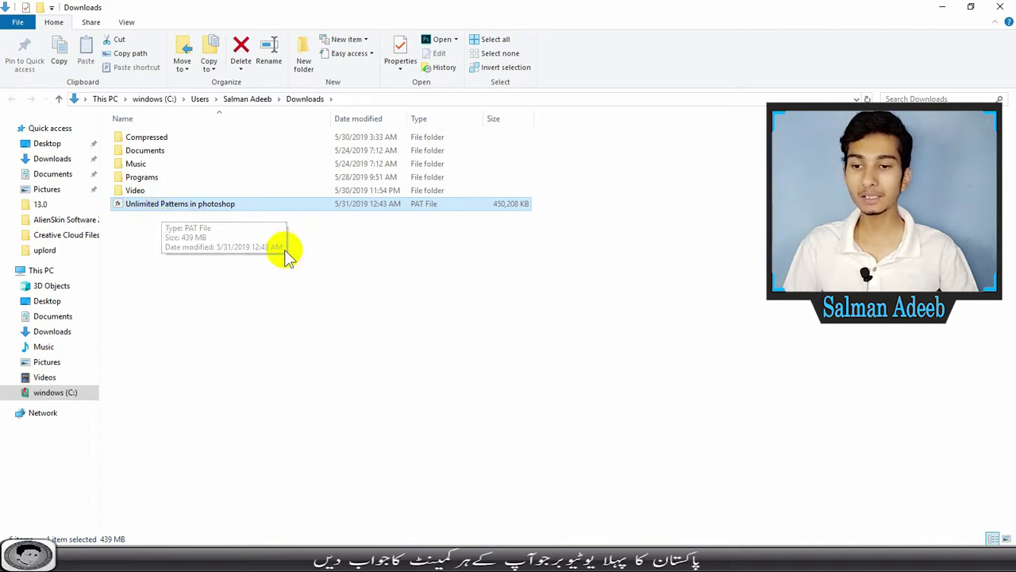
left_click(378, 301)
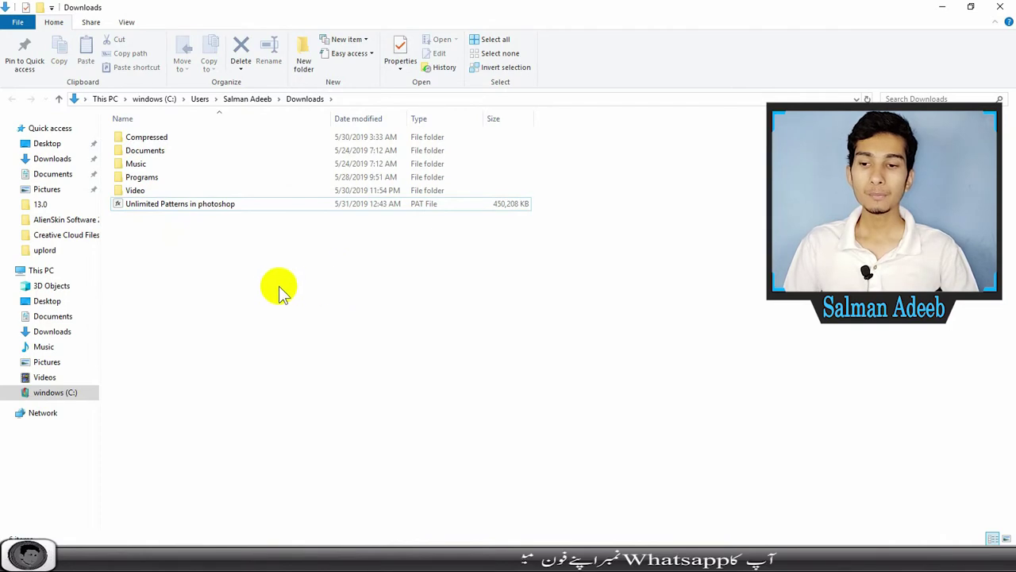
left_click(126, 205)
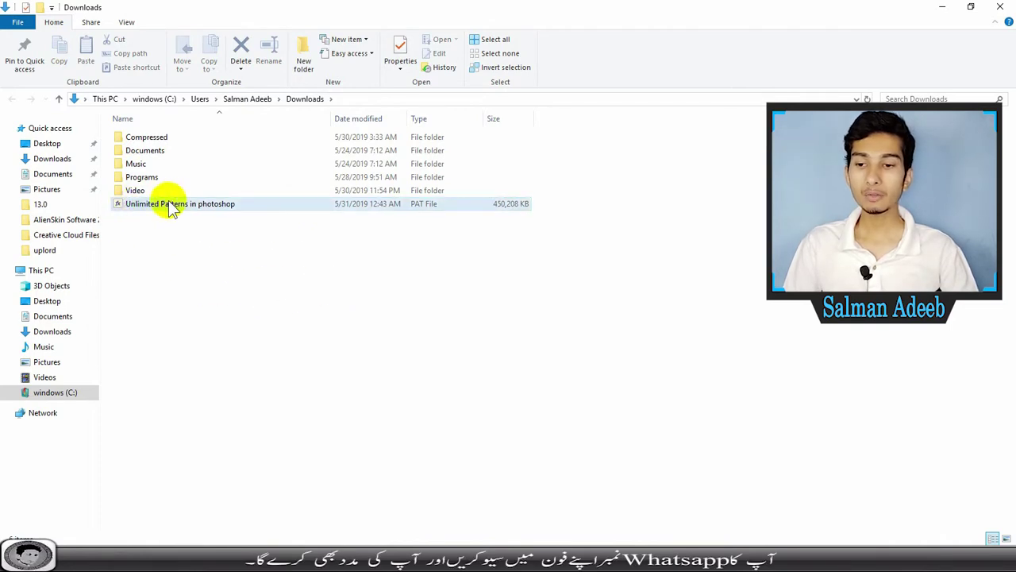
Minimize the windows and launch Photoshop from its desktop shortcut
left_click(940, 8)
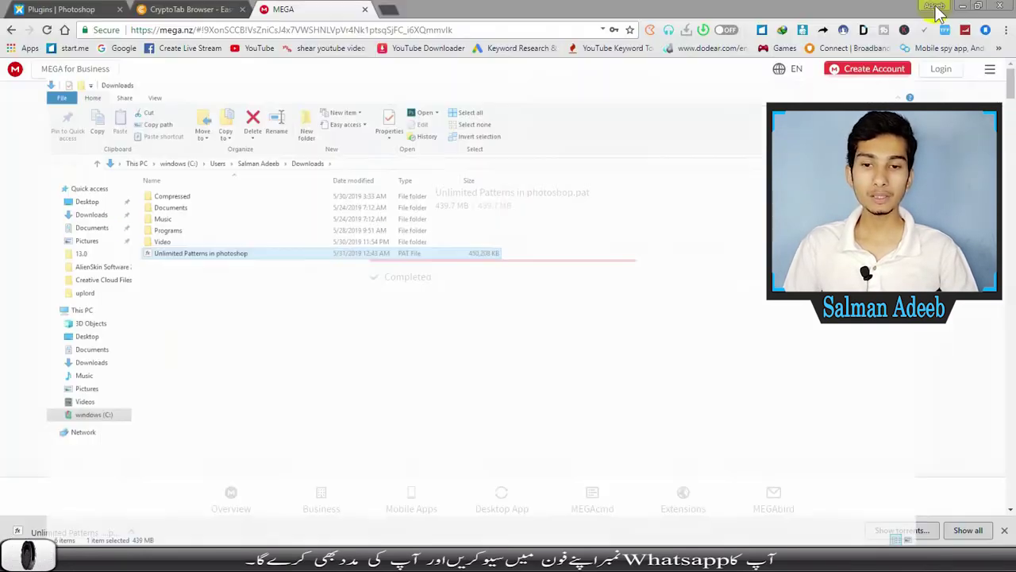
left_click(970, 6)
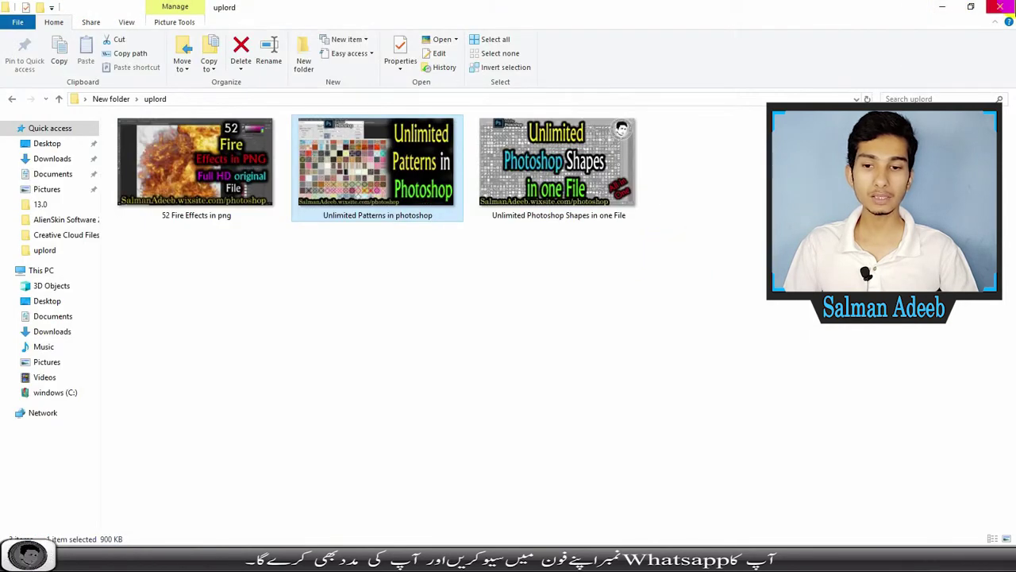
left_click(944, 7)
left_click(988, 356)
key("Return")
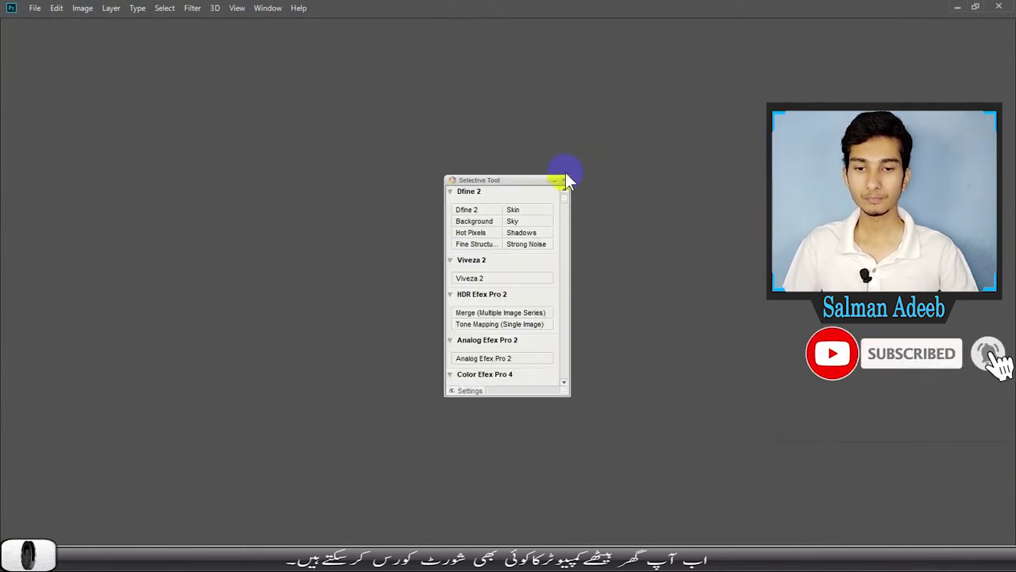
Close the Selective Tool plug-in panel to reach the Photoshop Home screen
left_click(565, 181)
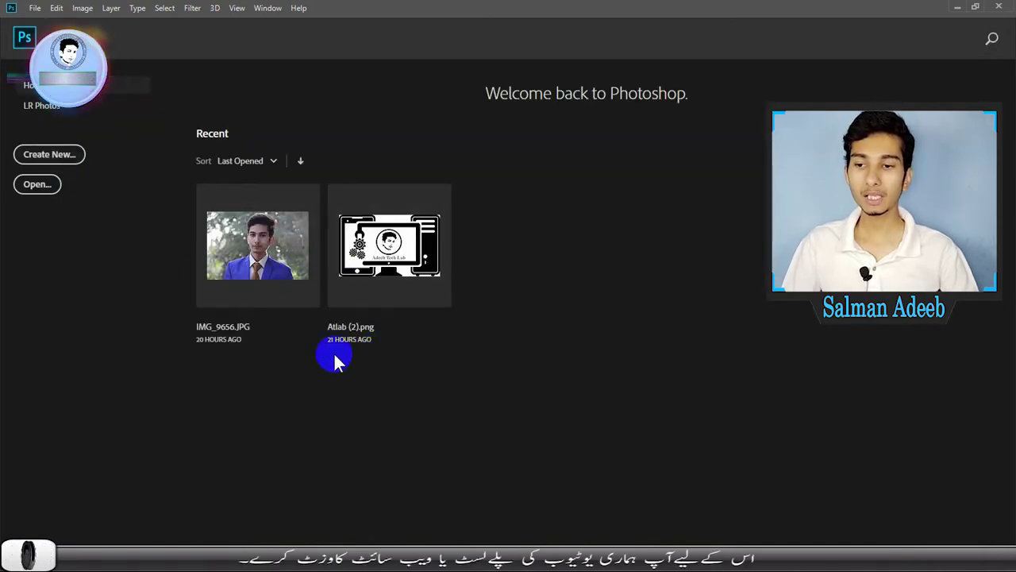
Create a default blank document, fit it on screen, and add an empty Layer 1
left_click(66, 165)
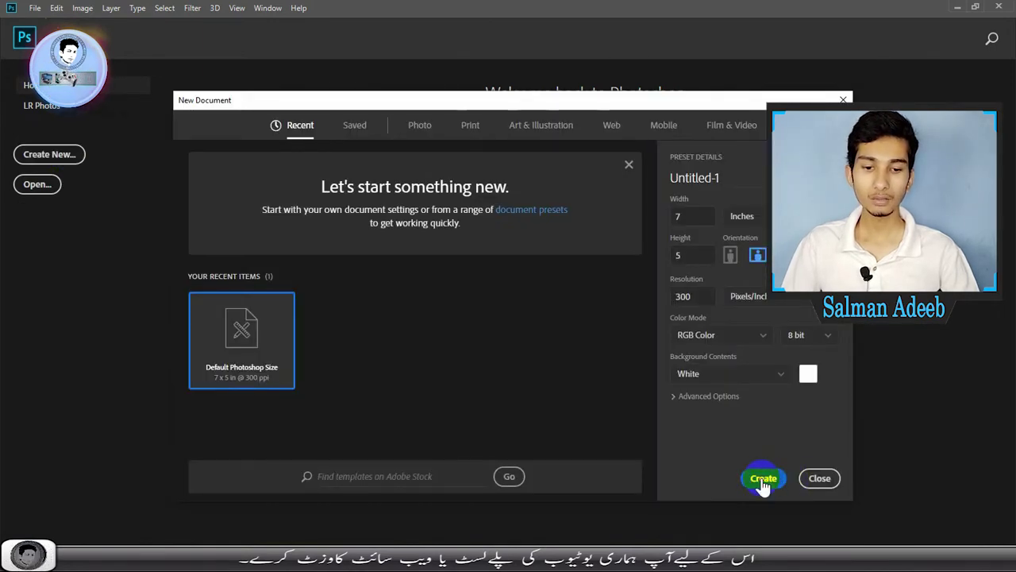
left_click(763, 479)
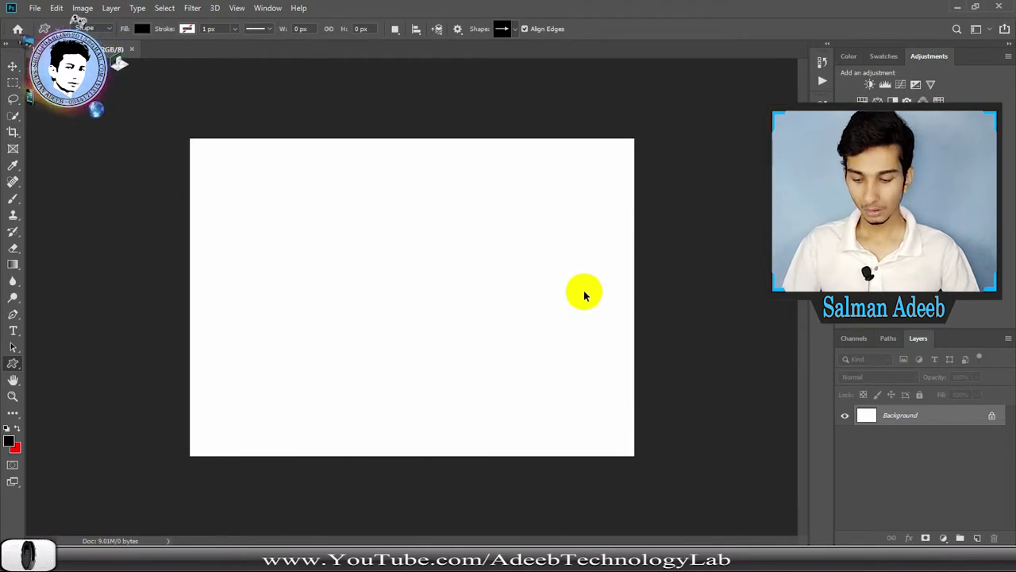
key("ctrl+0")
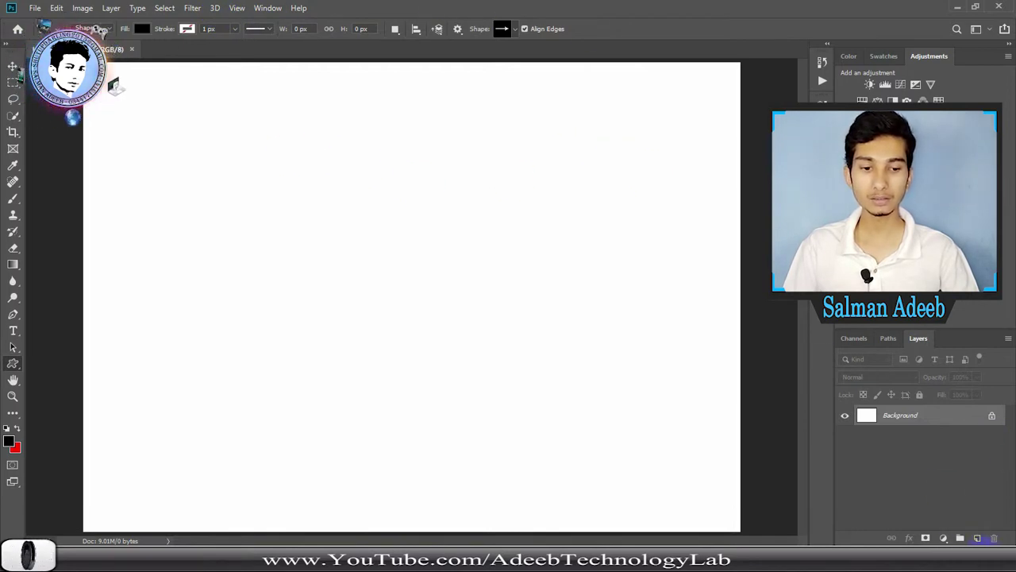
left_click(980, 539)
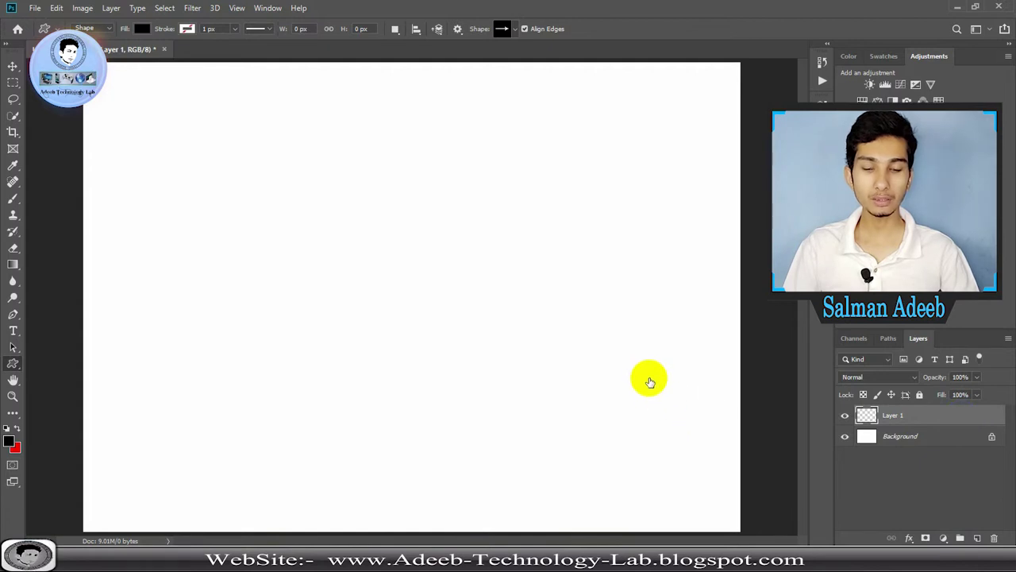
Enable Pattern Overlay on Layer 1 and show the enlarged pattern picker's set options menu
double_click(851, 413)
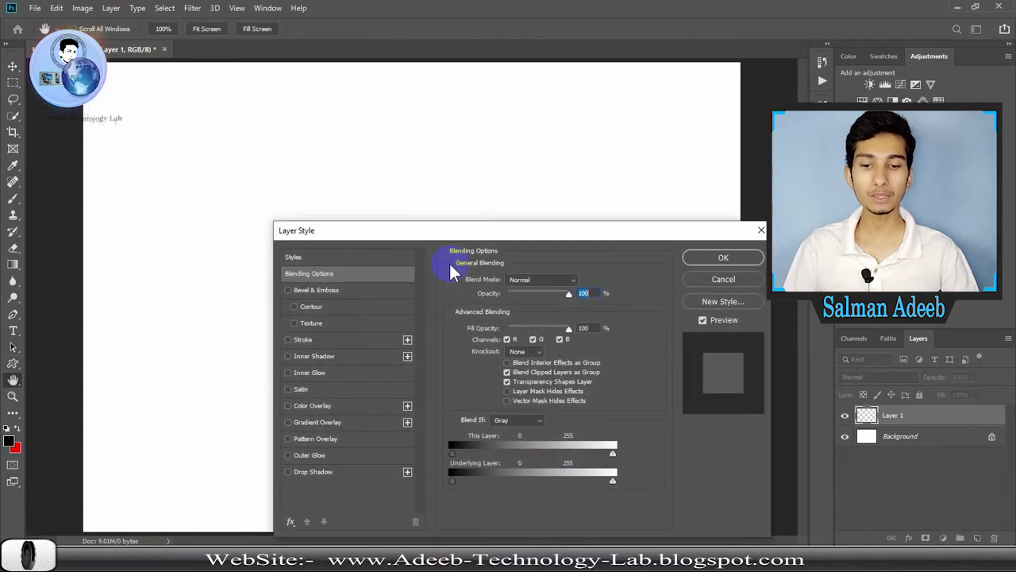
mouse_move(491, 232)
left_mouse_down()
mouse_move(408, 102)
mouse_move(424, 81)
mouse_move(405, 125)
left_mouse_up()
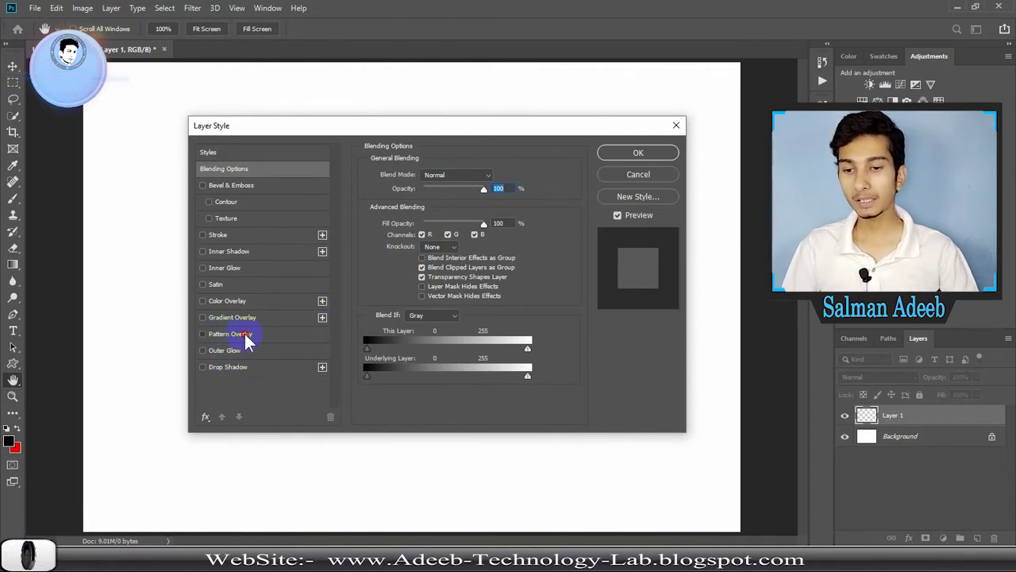
left_click(238, 334)
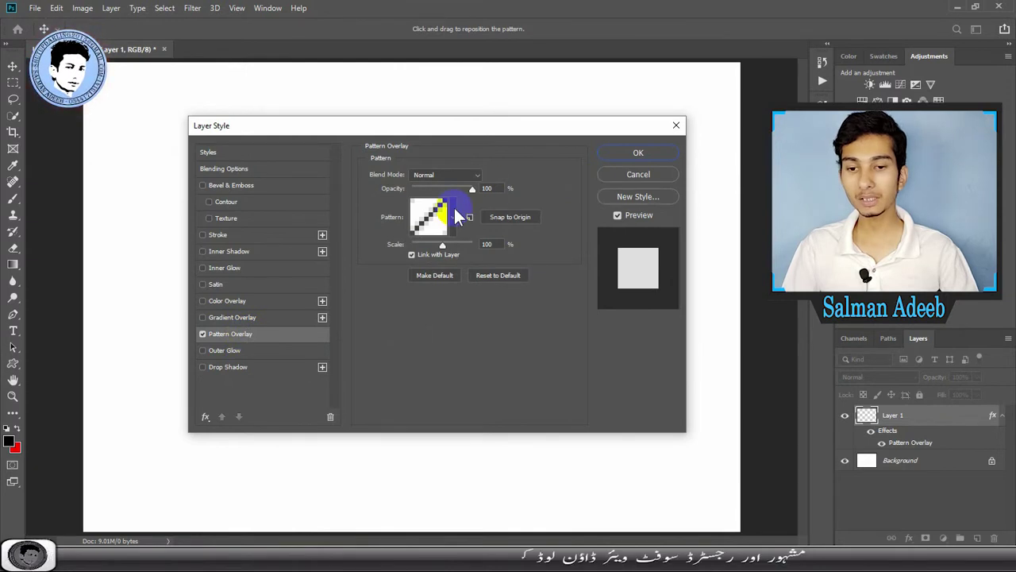
left_click(456, 216)
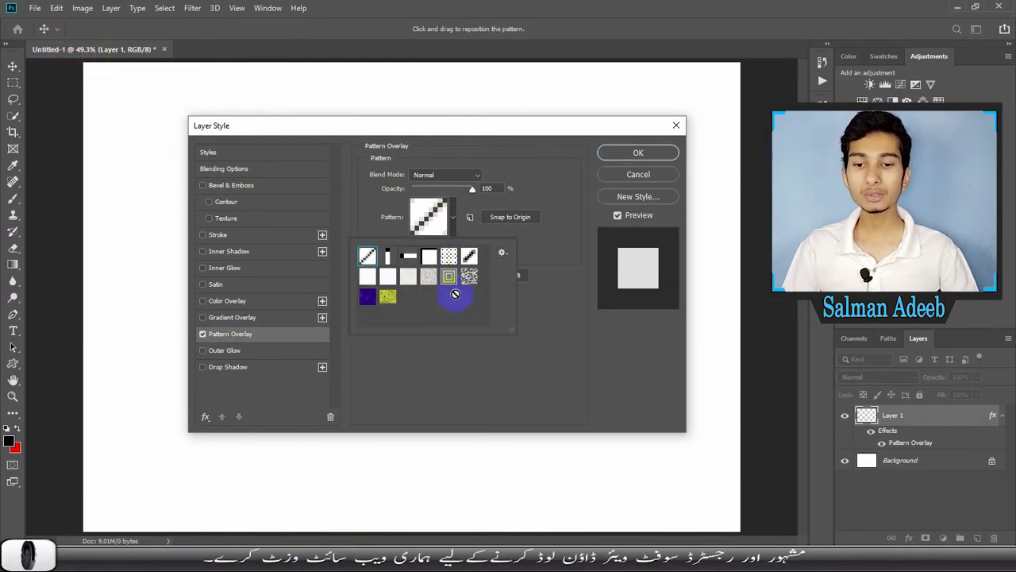
left_click_drag(523, 335, 738, 526)
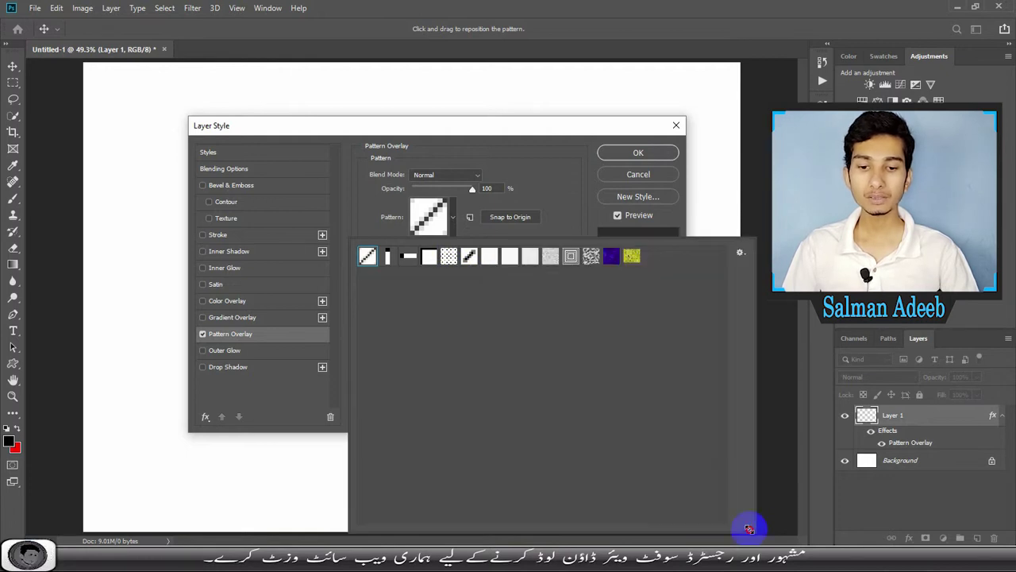
left_click(728, 254)
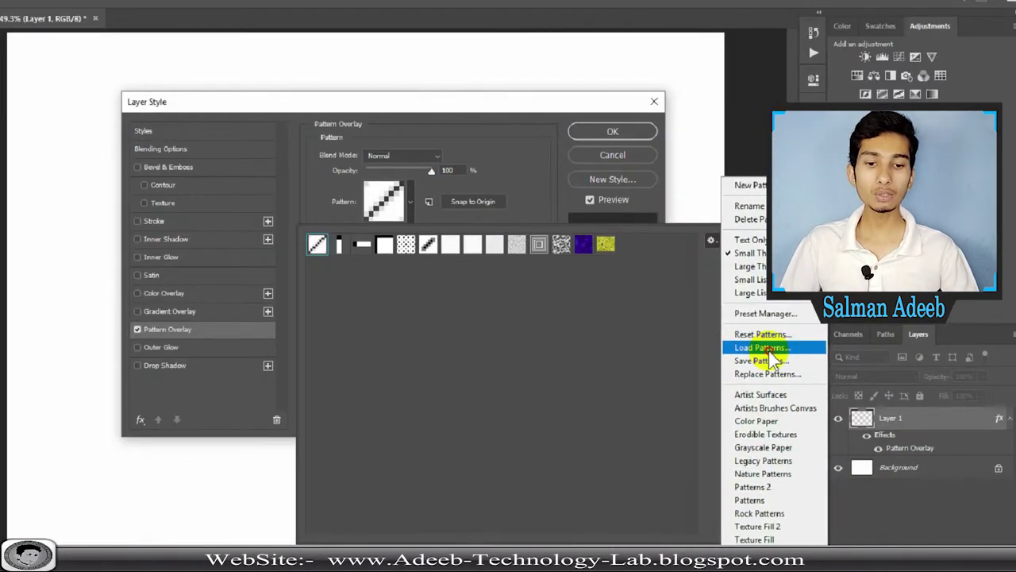
Load the 'Unlimited Patterns in photoshop.pat' pattern pack from the Downloads folder
left_click(689, 334)
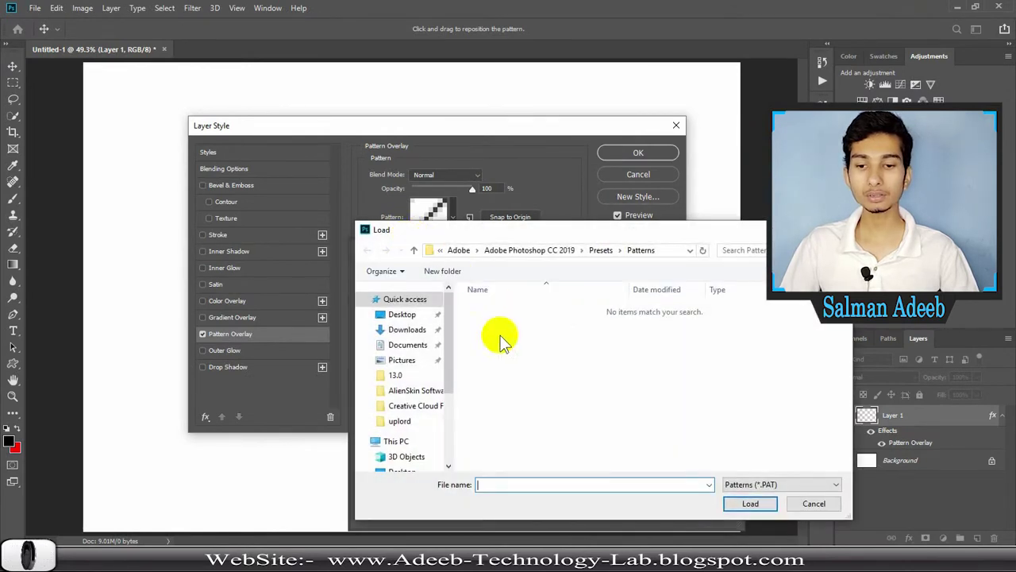
left_click(407, 330)
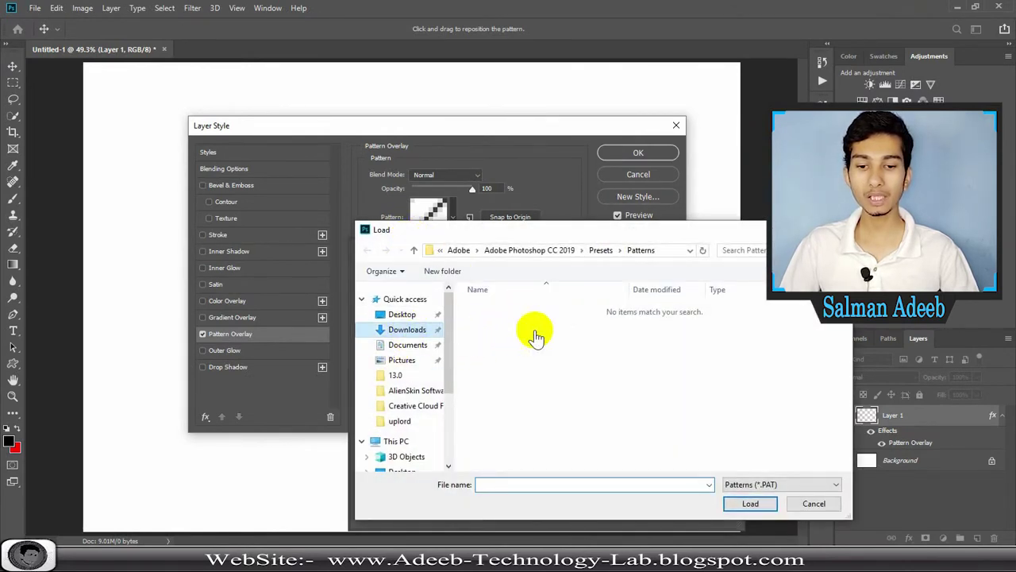
left_click(548, 376)
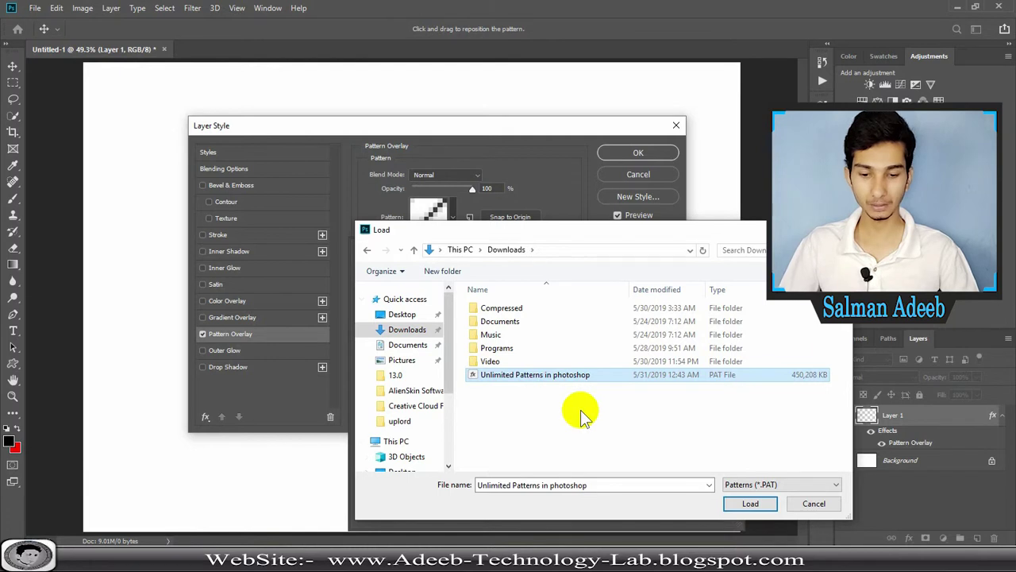
left_click(746, 503)
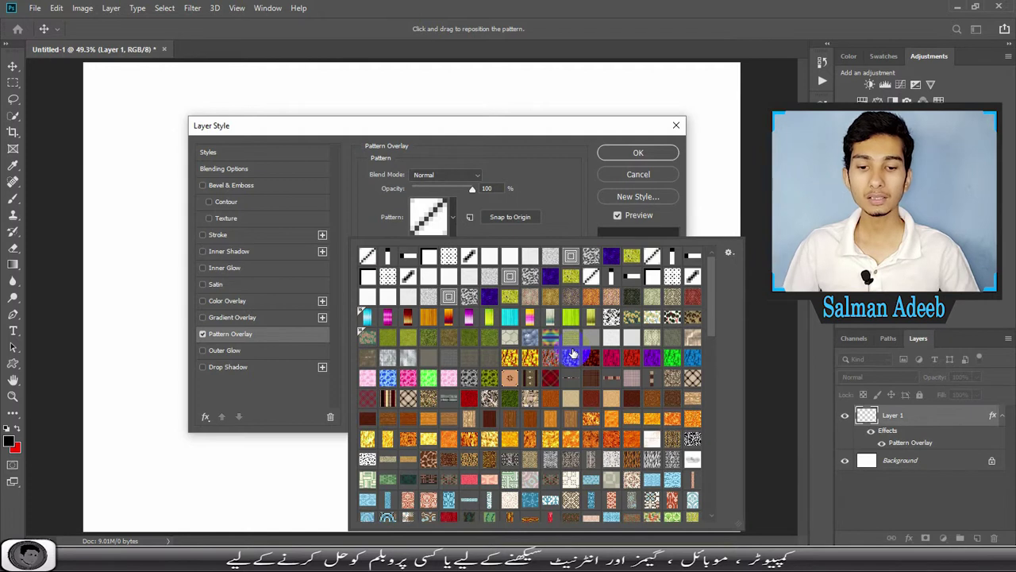
Apply the red-and-yellow sparkle pattern as Layer 1's Pattern Overlay and confirm
mouse_move(711, 298)
left_mouse_down()
mouse_move(715, 471)
mouse_move(701, 517)
left_mouse_up()
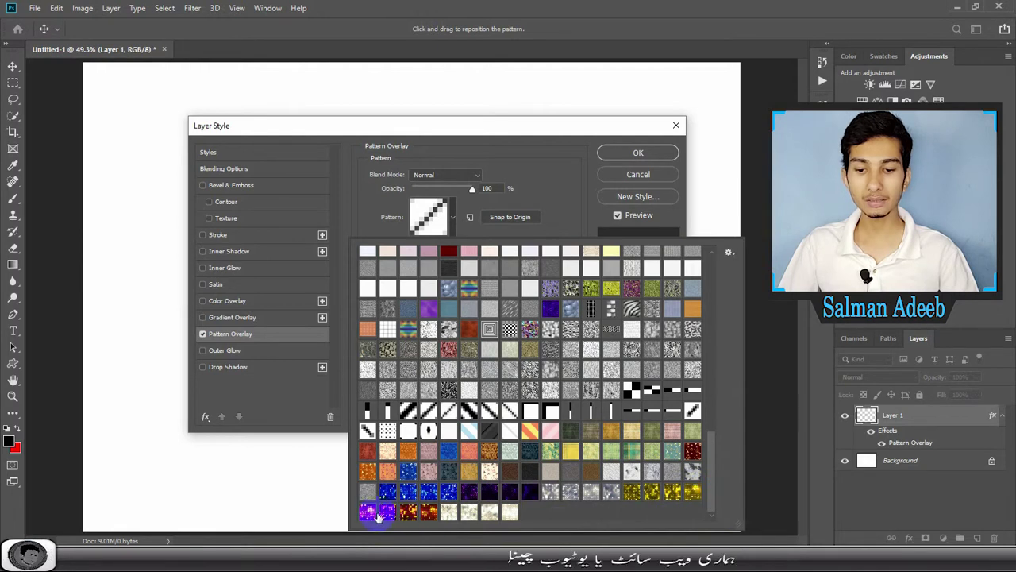
double_click(389, 515)
left_click(628, 154)
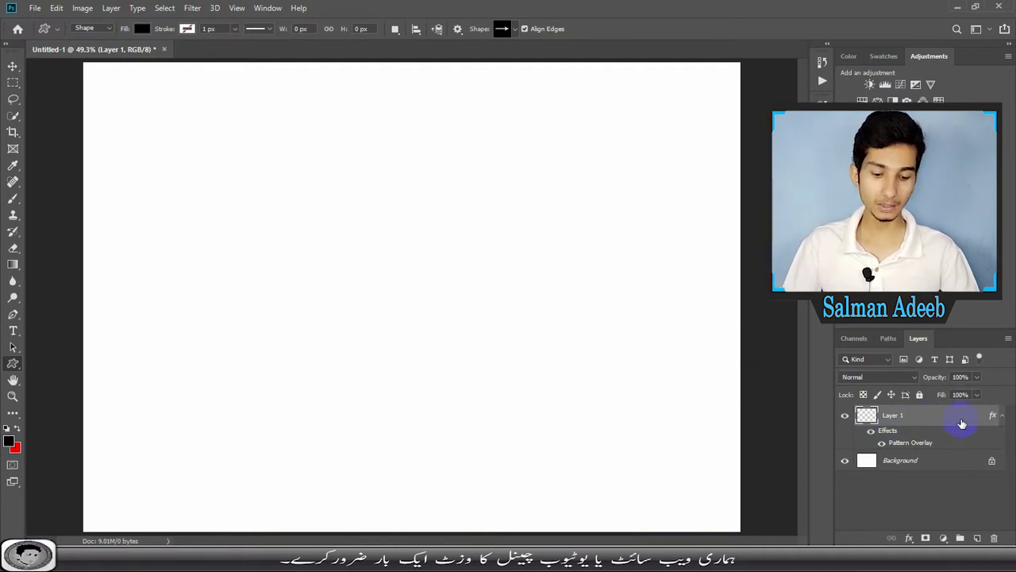
Delete Layer 1, then draw a large black Heart custom shape and move it toward centre
left_click_drag(959, 421, 994, 539)
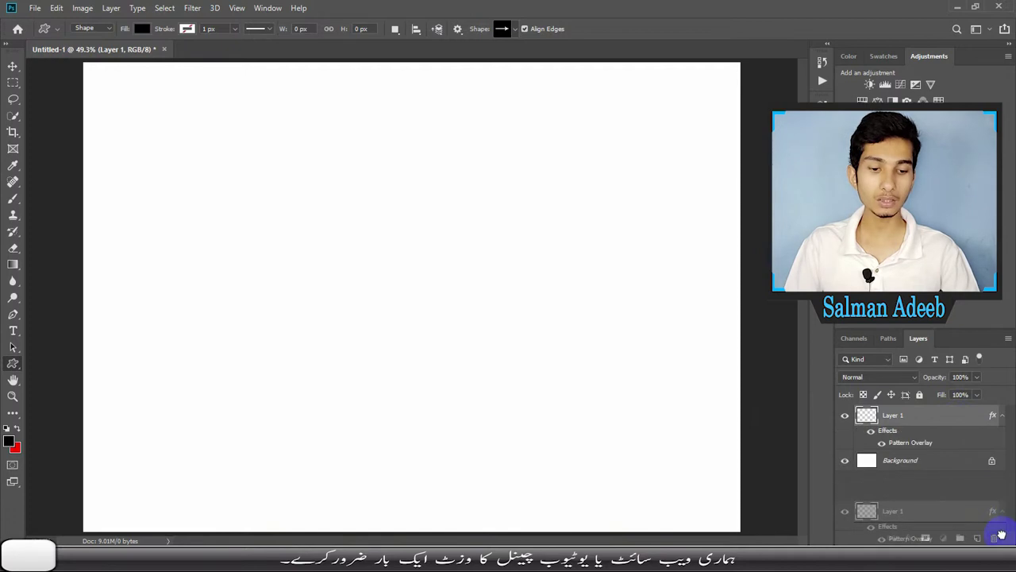
left_click(508, 30)
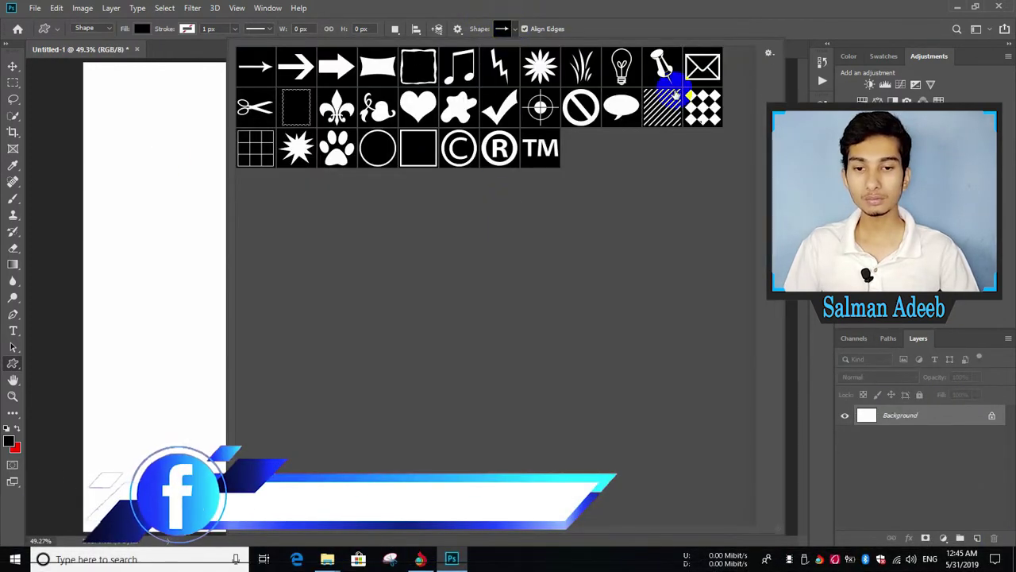
double_click(419, 108)
left_click_drag(197, 174, 568, 526)
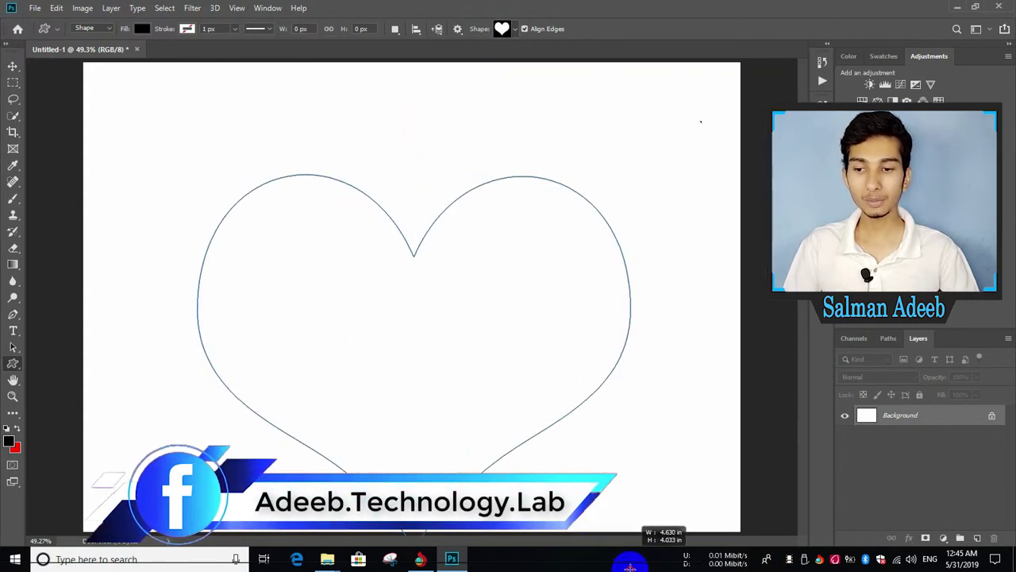
left_click(13, 67)
left_click_drag(432, 326, 462, 288)
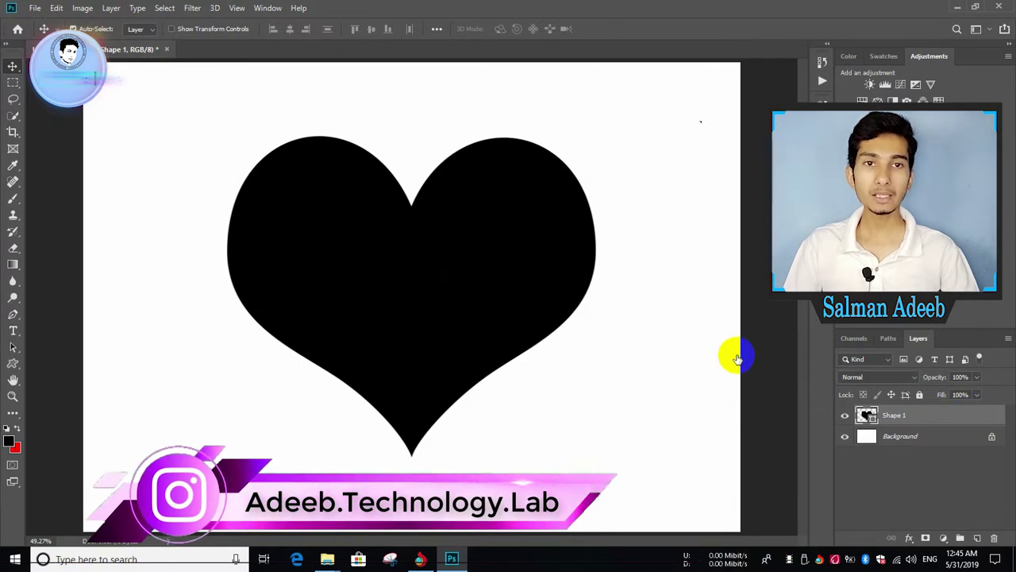
Give the Shape 1 heart a sparkle-pattern Pattern Overlay, then minimise Photoshop
double_click(944, 427)
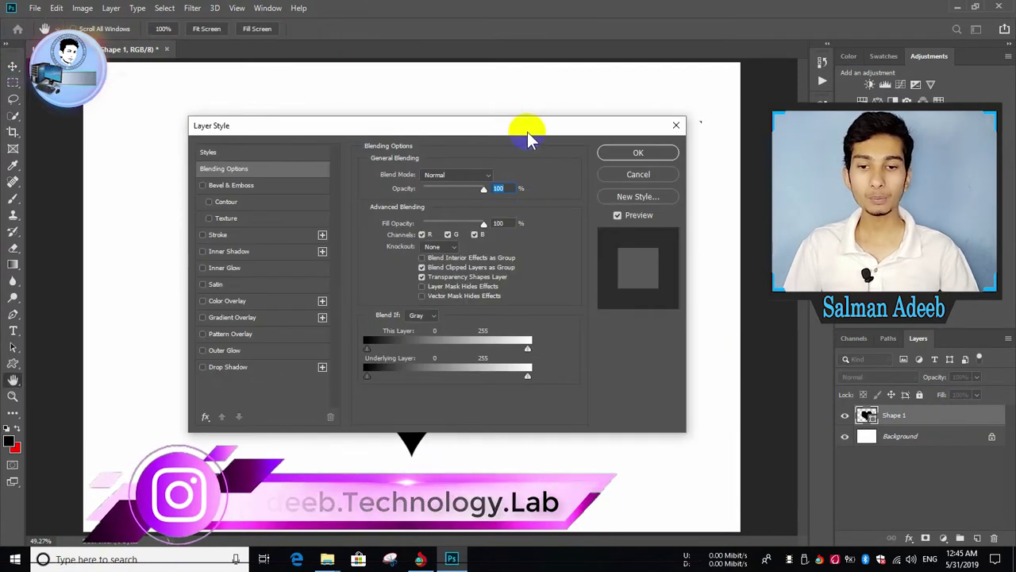
left_click(223, 335)
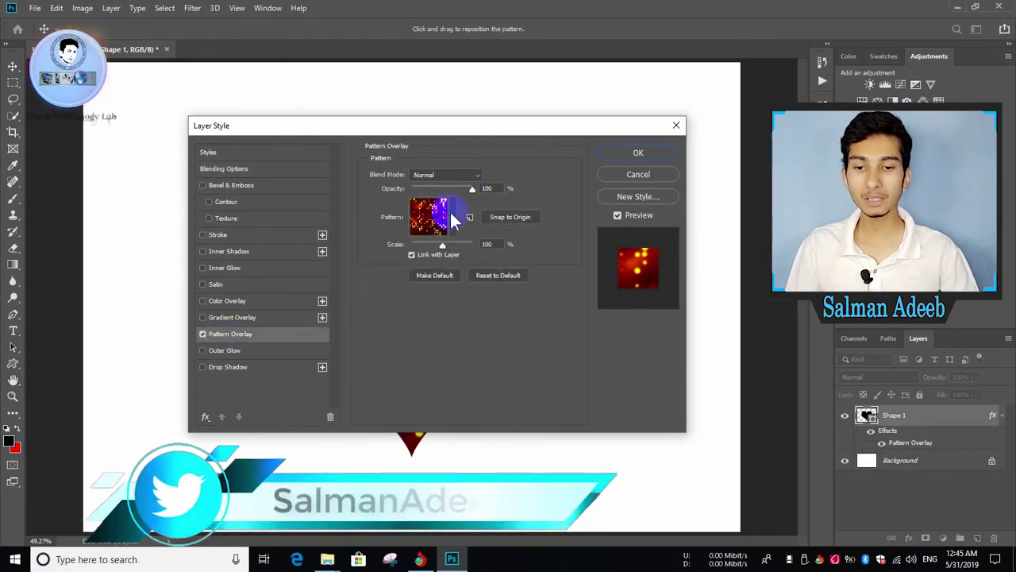
left_click(445, 216)
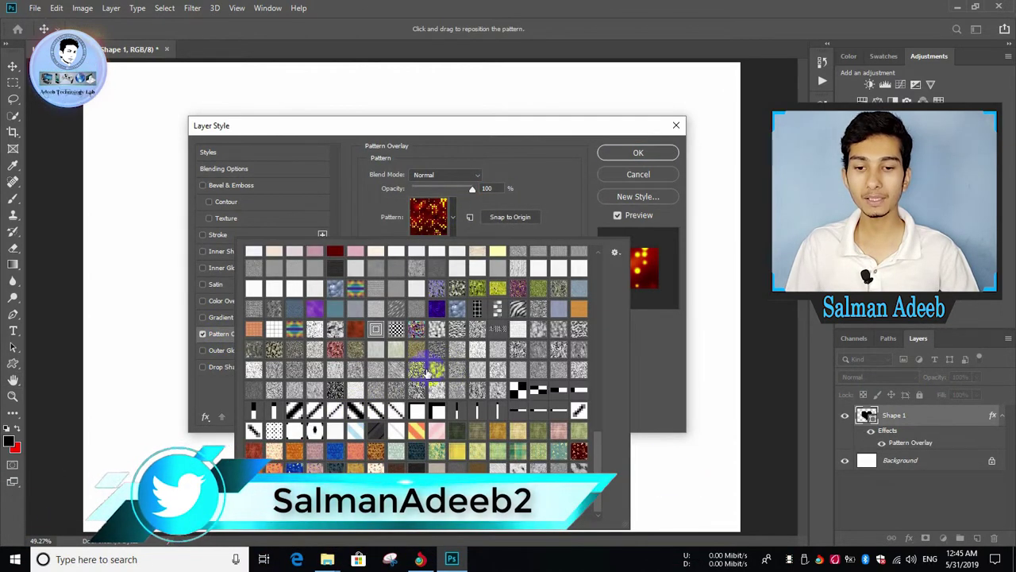
left_click(591, 168)
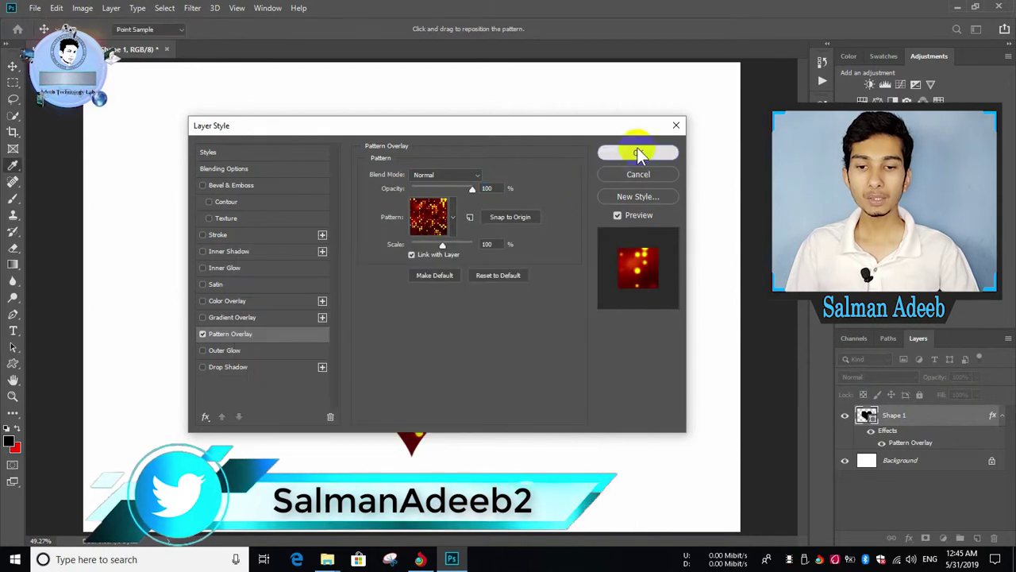
left_click(635, 154)
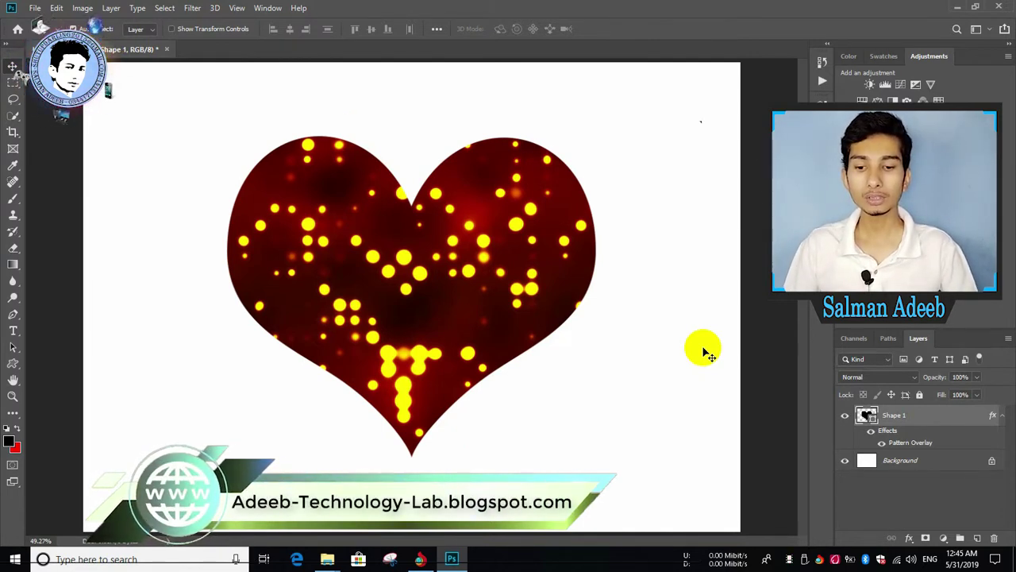
left_click(961, 10)
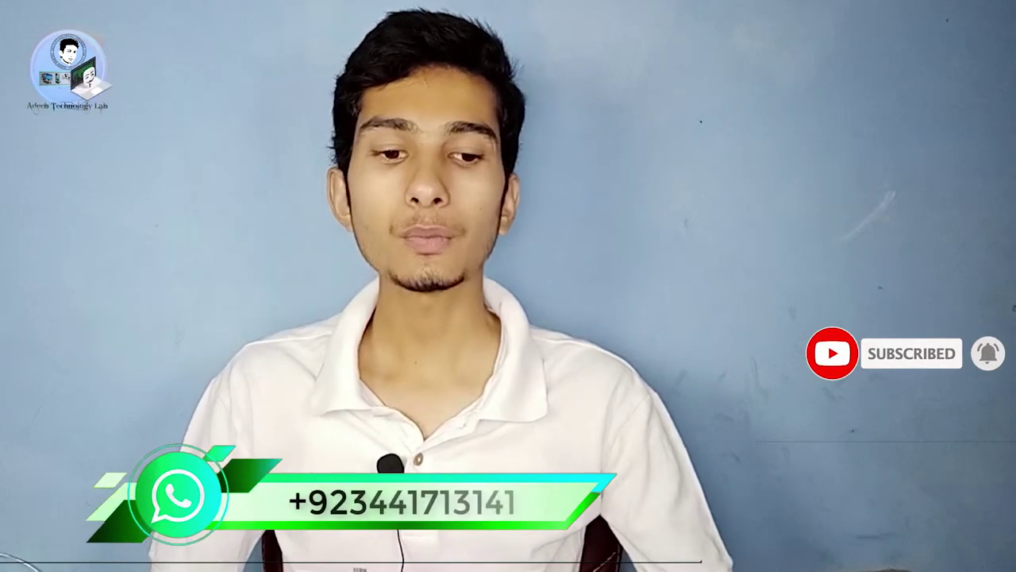